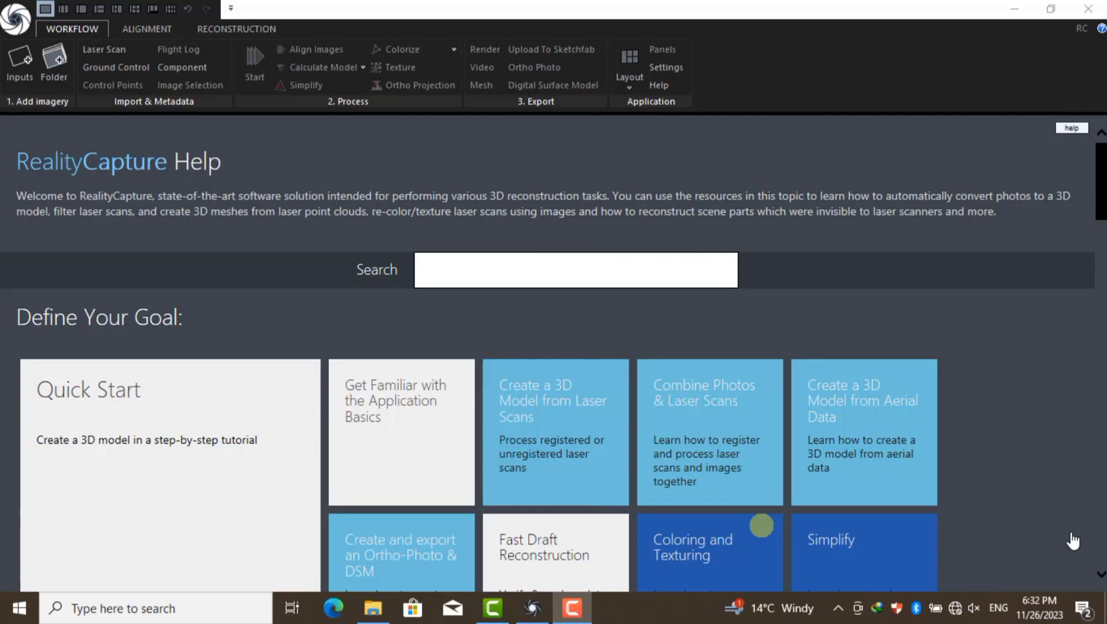
Switch to the 1+1 layout and import the vase photos from the 3 azar sofal folder.
click(80, 9)
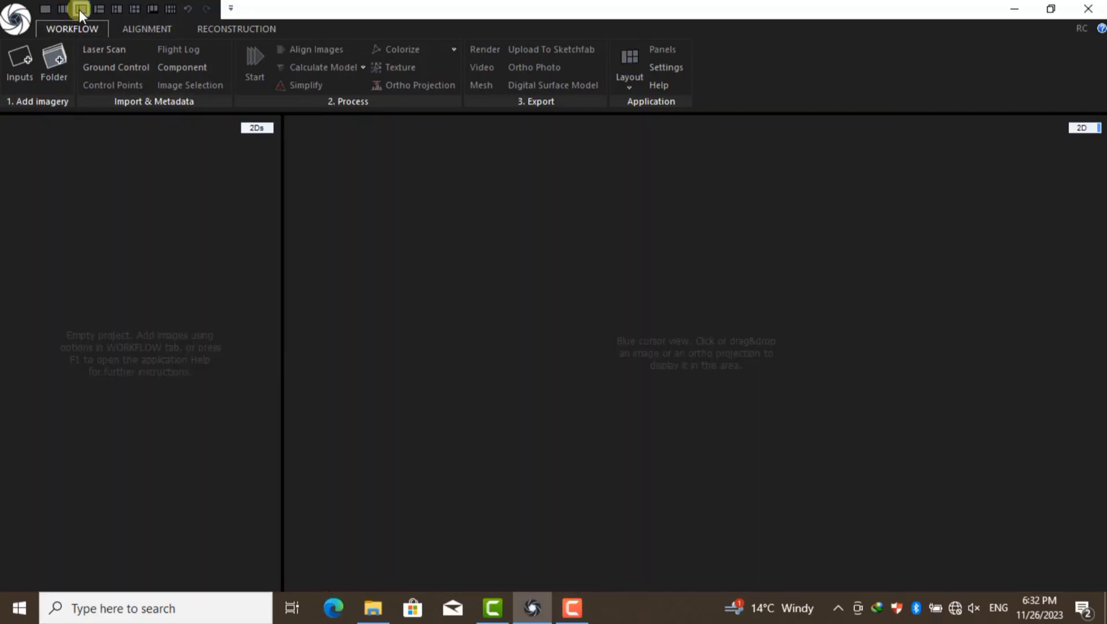
click(22, 78)
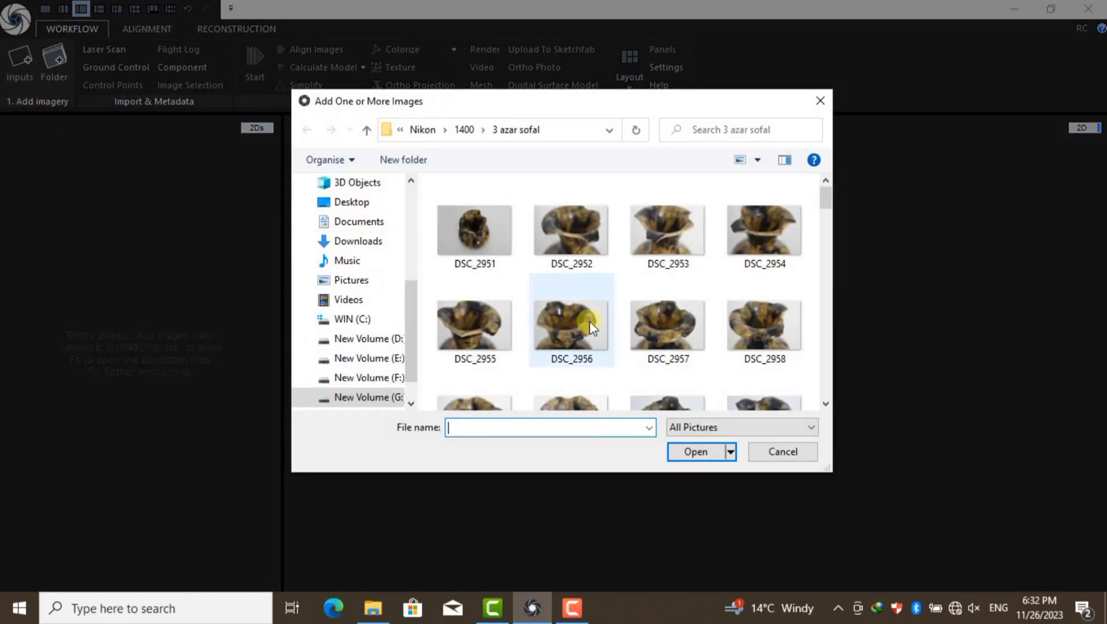
scroll(588, 321, down, 3)
scroll(592, 326, down, 3)
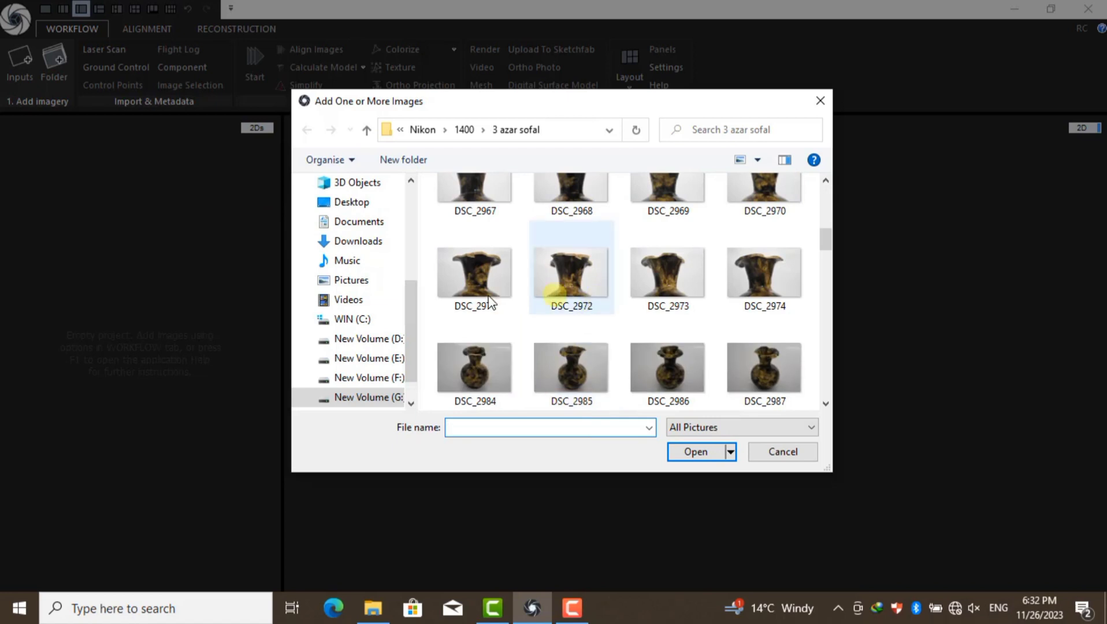
mouse_move(425, 247)
mouse_down()
mouse_move(828, 498)
mouse_move(785, 407)
mouse_move(759, 280)
mouse_up()
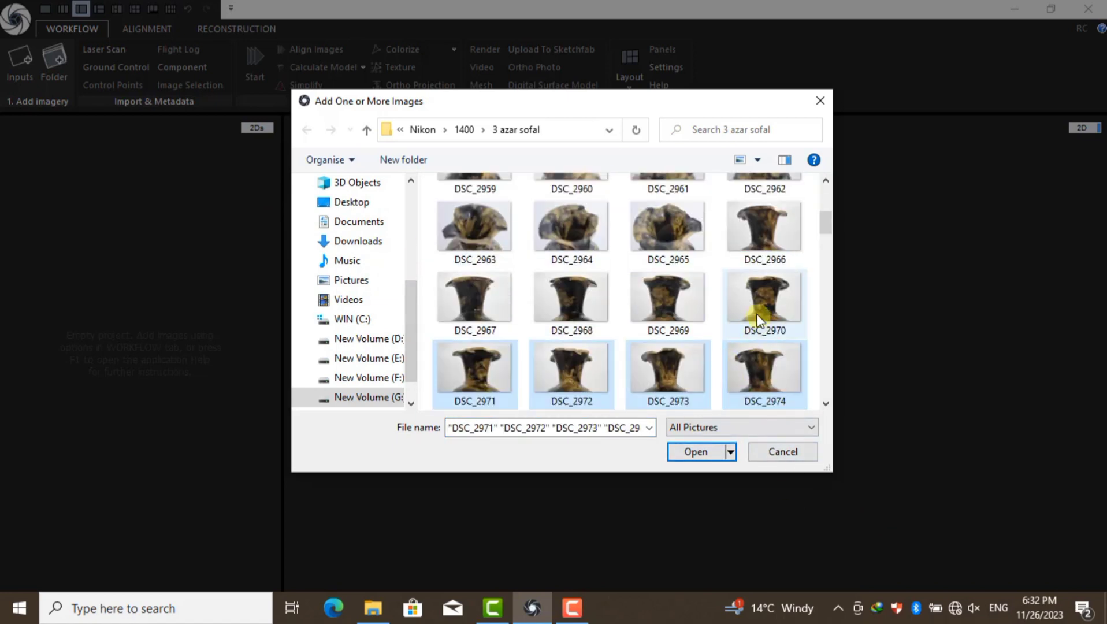
click(696, 451)
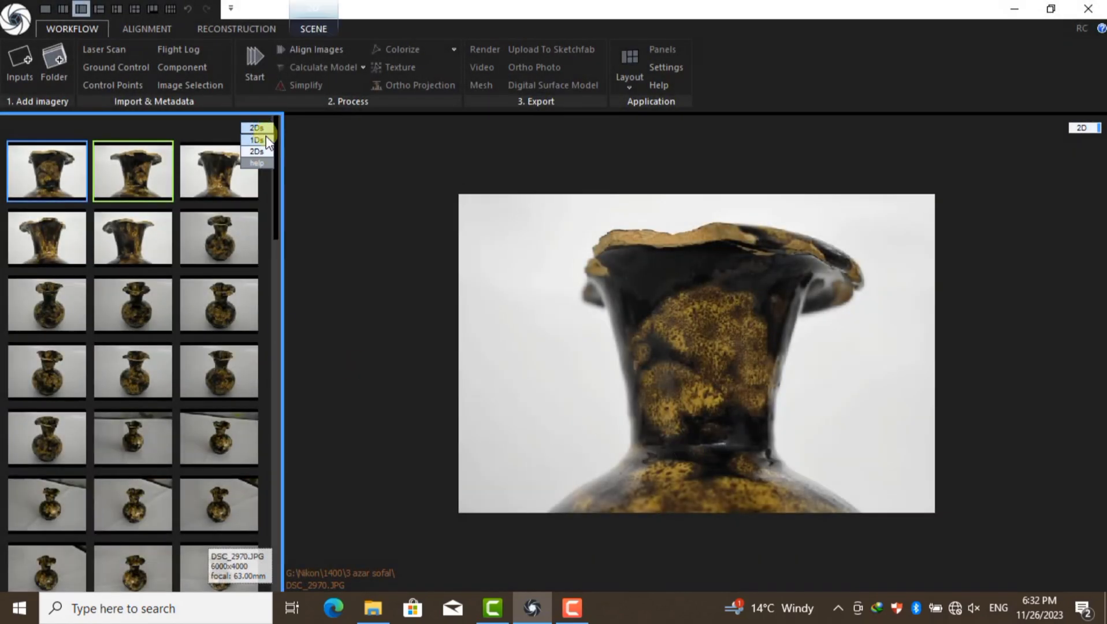
List the photos by name under 1Ds Images and select DSC_2970.
click(261, 136)
click(11, 146)
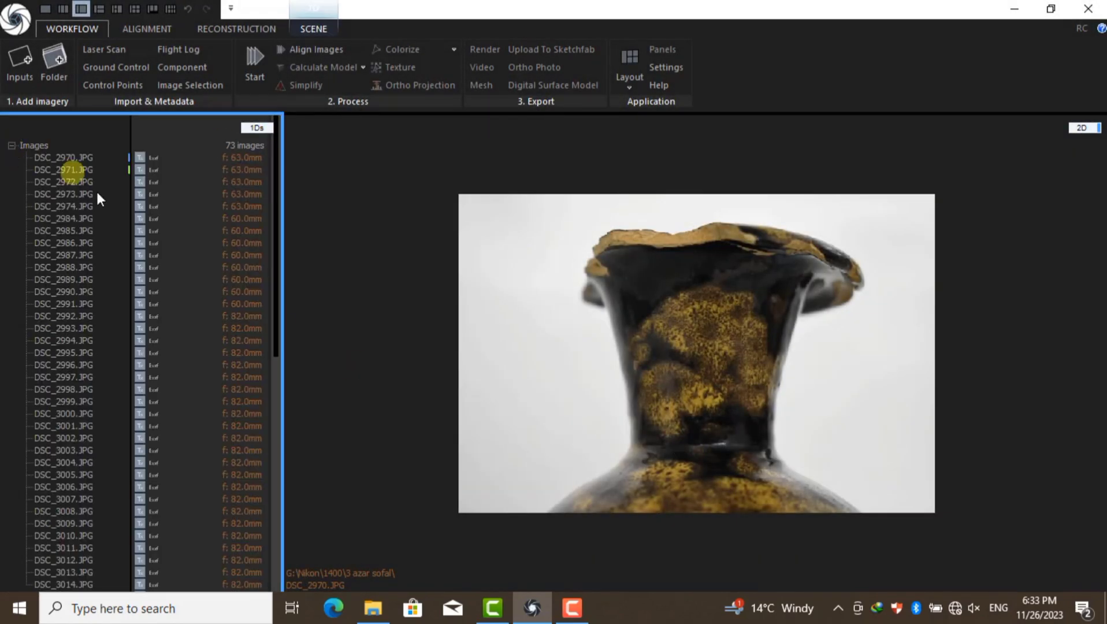
click(69, 230)
click(76, 270)
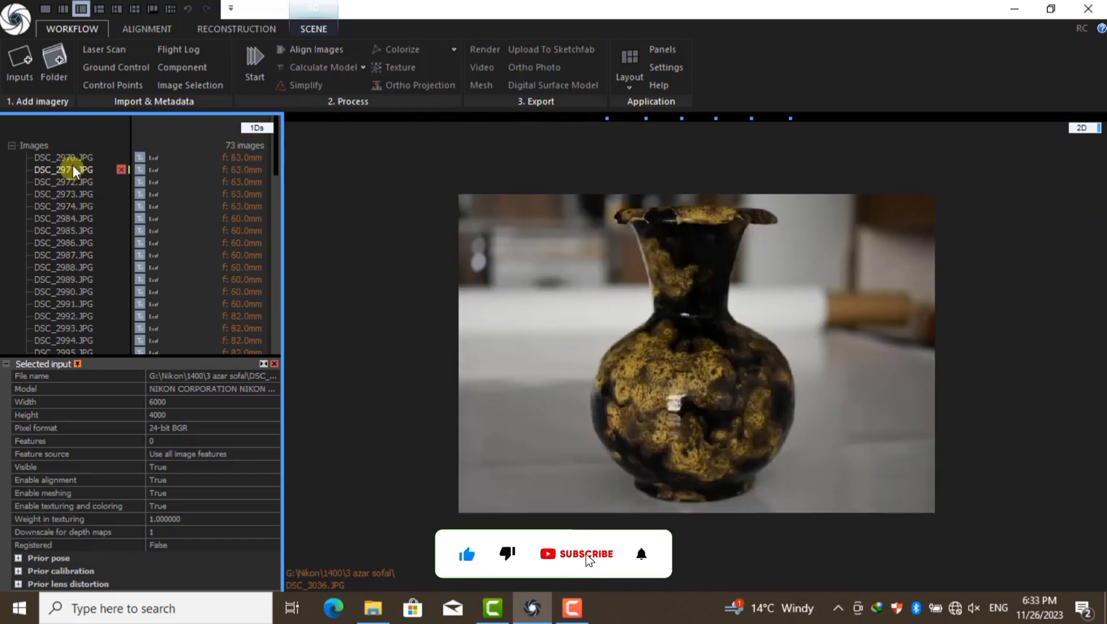
click(72, 161)
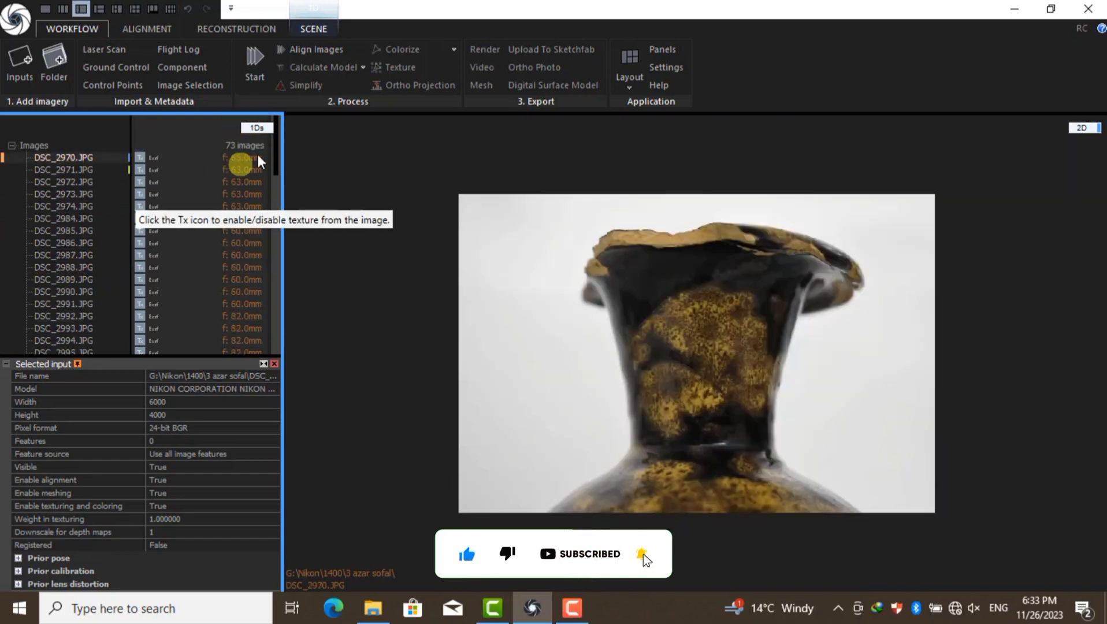
Switch to the 1+1+1 layout with the right pane showing an empty 3D scene.
click(628, 81)
click(716, 165)
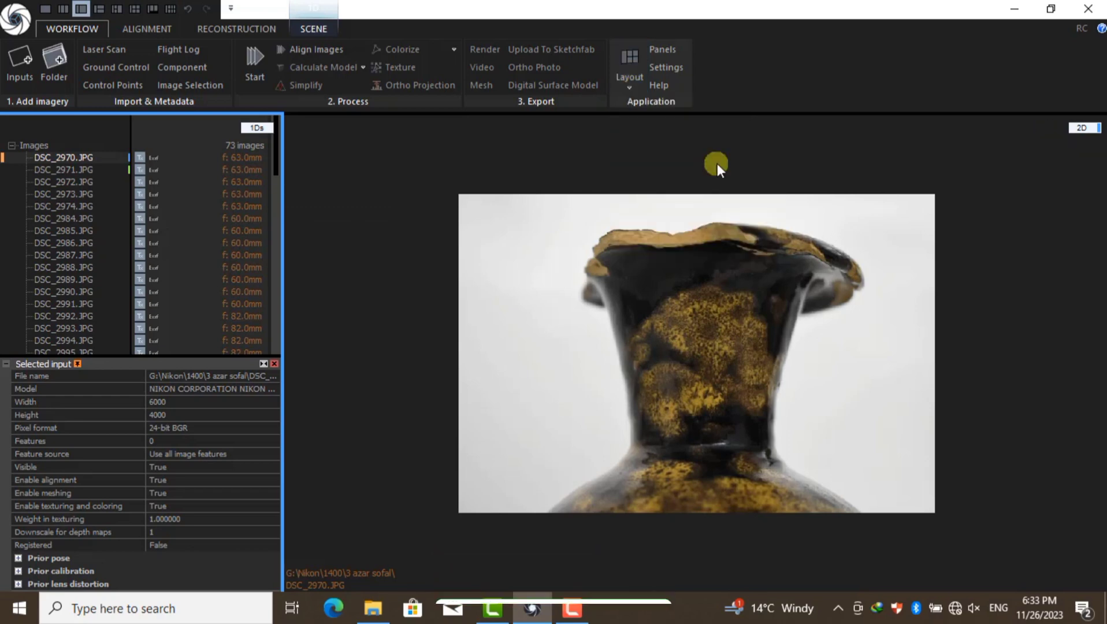
click(1080, 127)
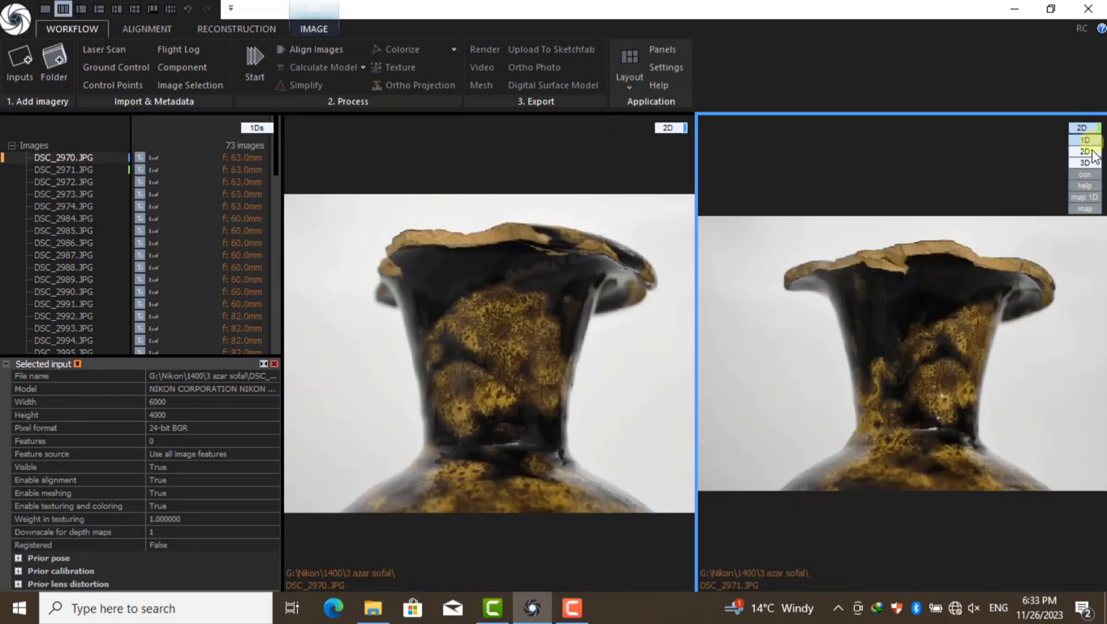
click(1088, 162)
mouse_move(918, 262)
mouse_down()
mouse_move(914, 333)
mouse_move(904, 286)
mouse_move(924, 279)
mouse_up()
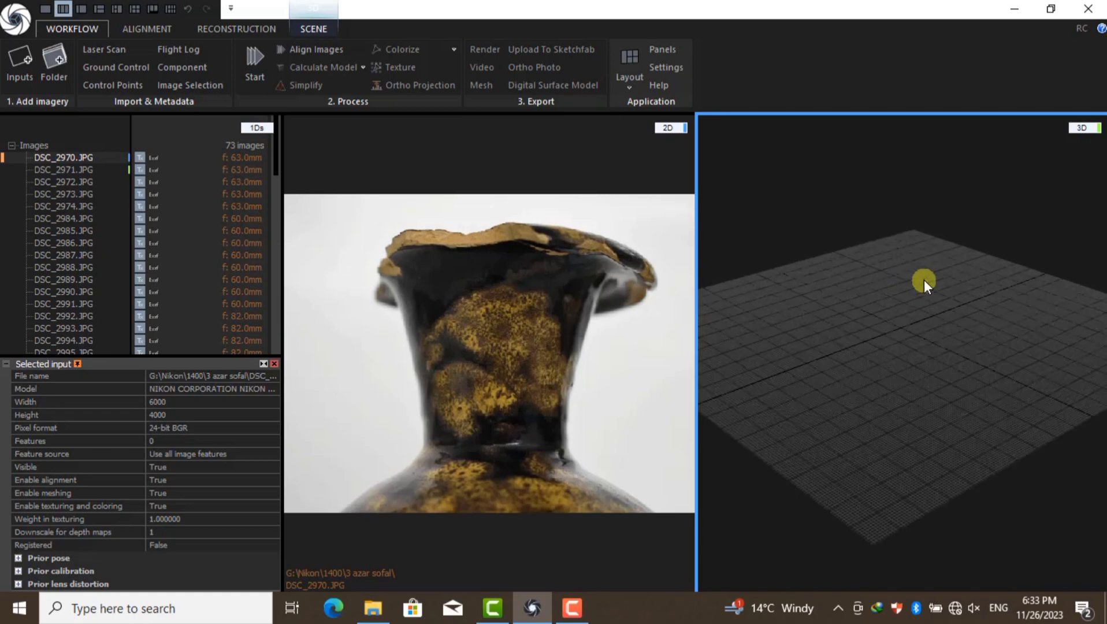
click(164, 27)
Run Align Images on all 73 photos and orbit the sparse point cloud to a side view.
click(21, 82)
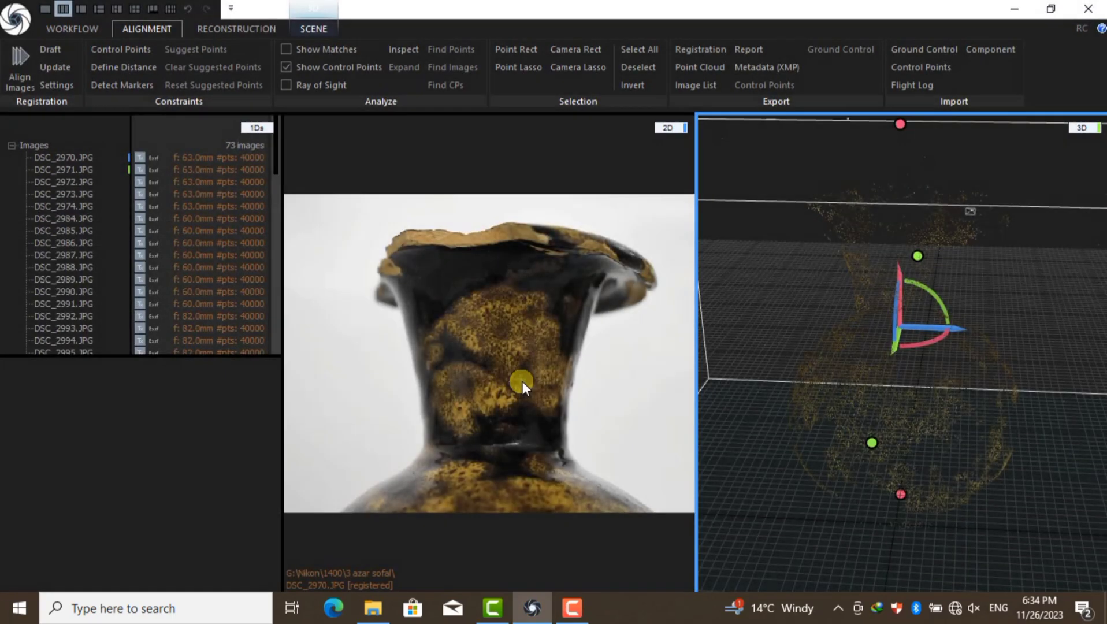
mouse_move(885, 403)
mouse_down()
mouse_move(958, 474)
mouse_move(917, 396)
mouse_move(837, 414)
mouse_move(1019, 423)
mouse_move(939, 435)
mouse_move(994, 382)
mouse_move(996, 397)
mouse_move(849, 384)
mouse_up()
scroll(849, 384, down, 3)
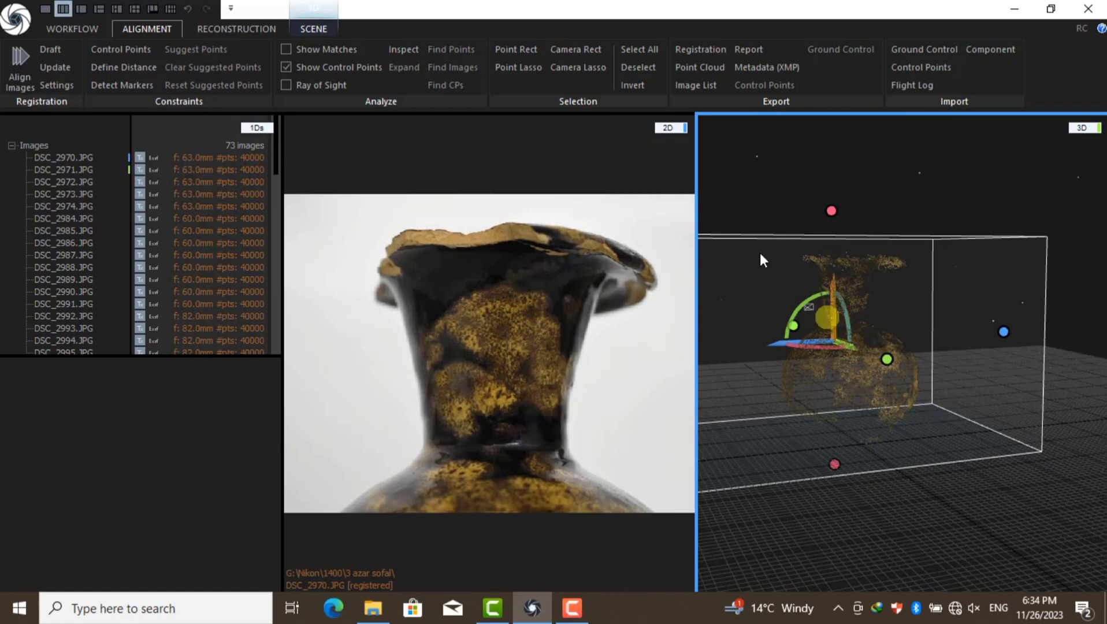
Use the 1+1 layout with the main pane set to 3D, then zoom and orbit the point cloud.
click(60, 34)
click(629, 72)
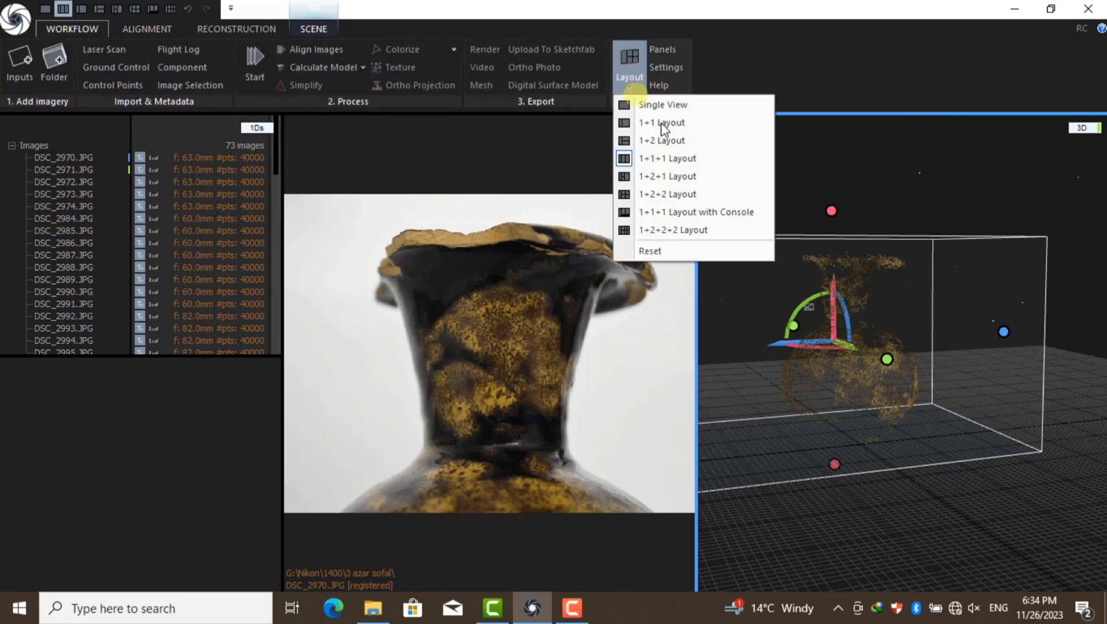
click(657, 128)
click(1083, 128)
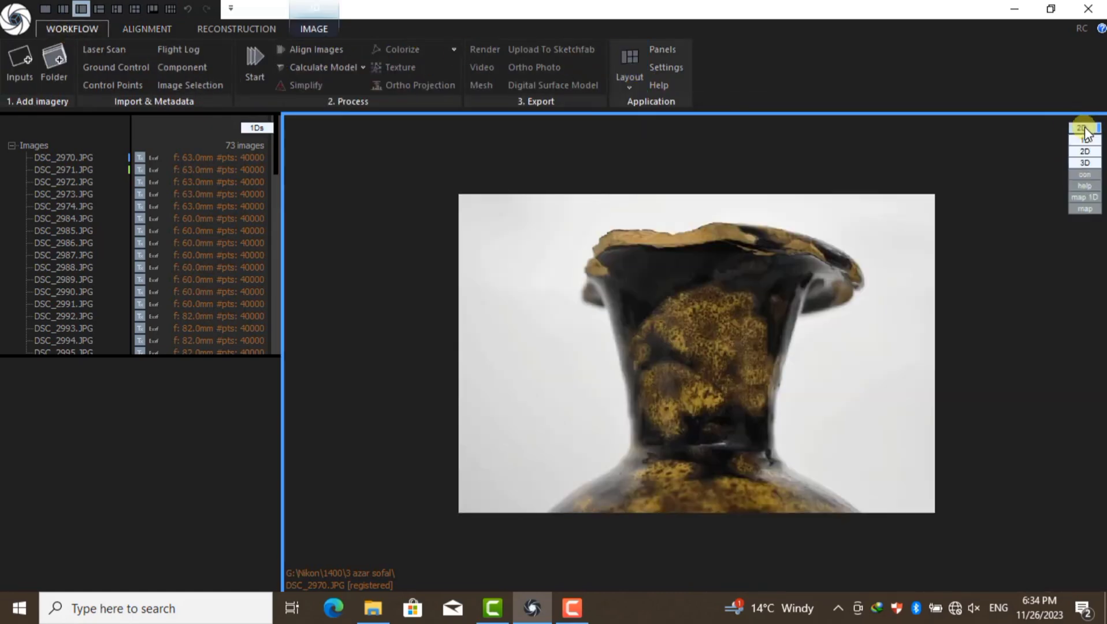
click(1086, 163)
scroll(816, 321, down, 3)
mouse_move(844, 375)
mouse_down()
mouse_move(788, 311)
mouse_move(494, 305)
mouse_move(904, 321)
mouse_move(774, 345)
mouse_move(613, 245)
mouse_move(807, 279)
mouse_move(793, 195)
mouse_move(845, 145)
mouse_move(834, 220)
mouse_move(975, 211)
mouse_move(1005, 233)
mouse_move(927, 267)
mouse_move(958, 291)
mouse_move(905, 277)
mouse_move(929, 297)
mouse_move(916, 367)
mouse_up()
scroll(902, 274, down, 5)
click(312, 29)
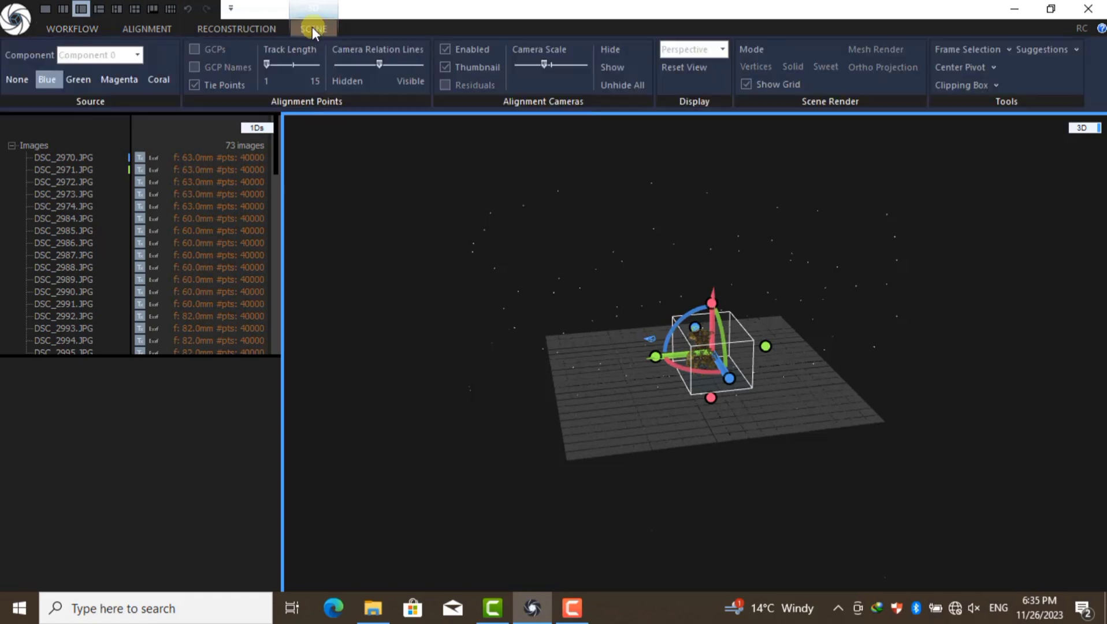
drag(566, 66, 587, 63)
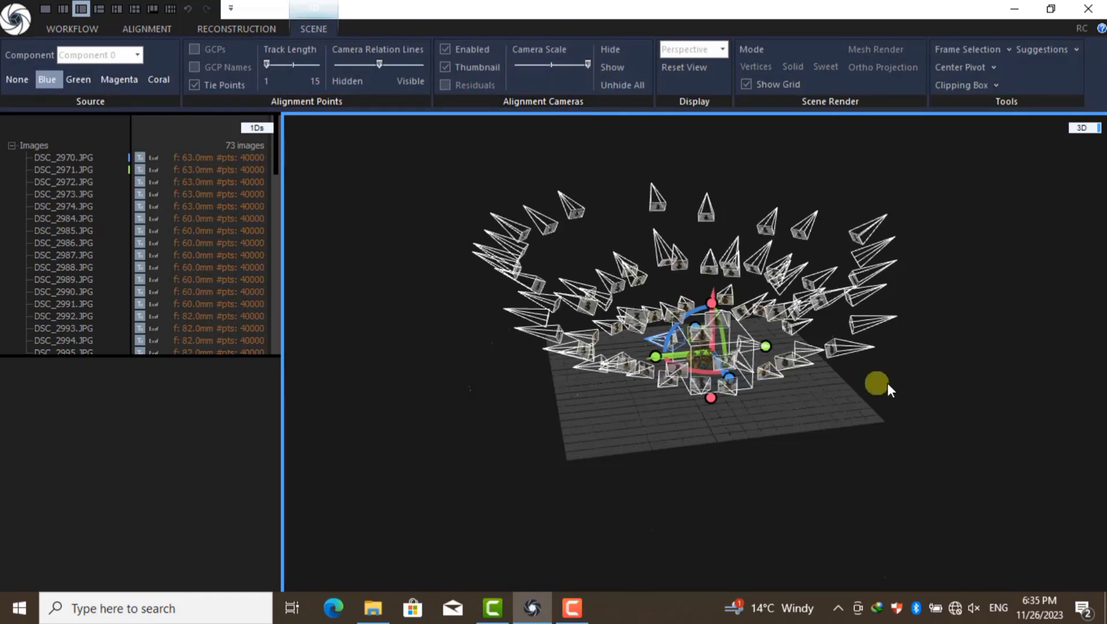
mouse_move(887, 383)
mouse_down()
mouse_move(710, 365)
mouse_move(871, 273)
mouse_move(876, 453)
mouse_move(970, 430)
mouse_move(845, 393)
mouse_move(700, 274)
mouse_move(769, 318)
mouse_up()
scroll(769, 319, up, 5)
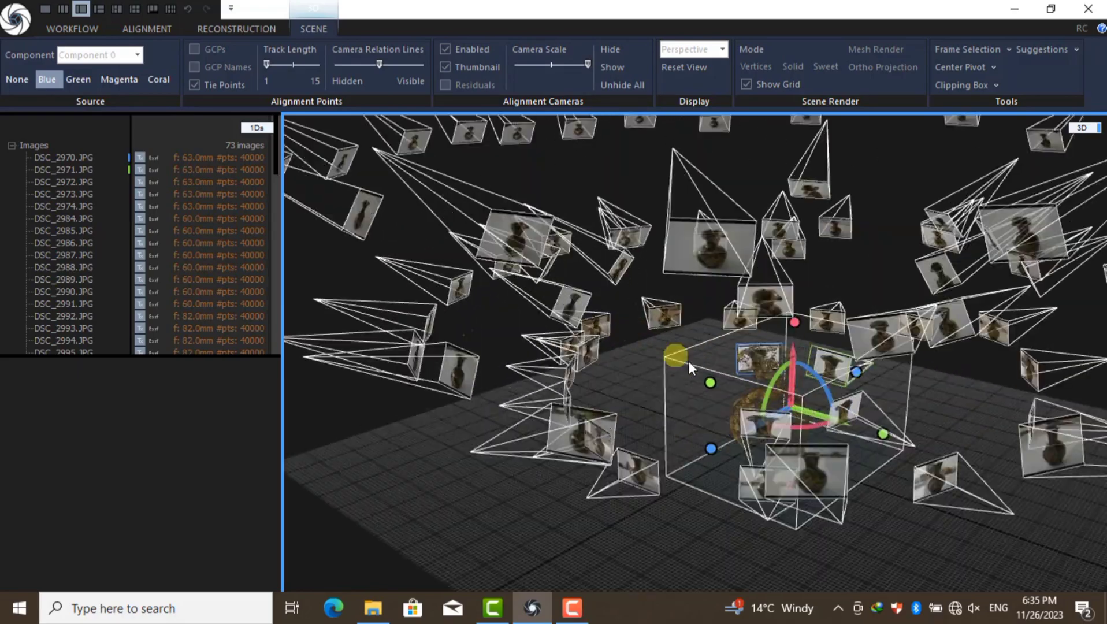
scroll(688, 362, up, 3)
mouse_move(648, 359)
mouse_down()
mouse_move(555, 317)
mouse_move(834, 340)
mouse_move(662, 353)
mouse_move(699, 371)
mouse_move(818, 372)
mouse_move(893, 347)
mouse_move(864, 329)
mouse_move(880, 398)
mouse_move(630, 148)
mouse_up()
scroll(893, 347, down, 5)
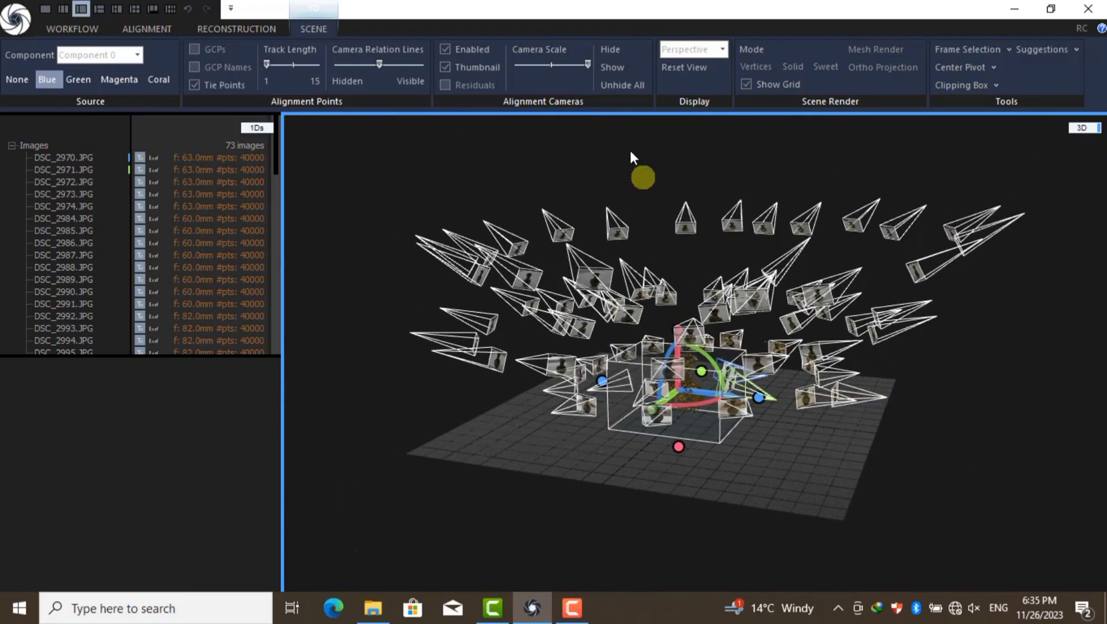
click(551, 67)
drag(548, 67, 551, 63)
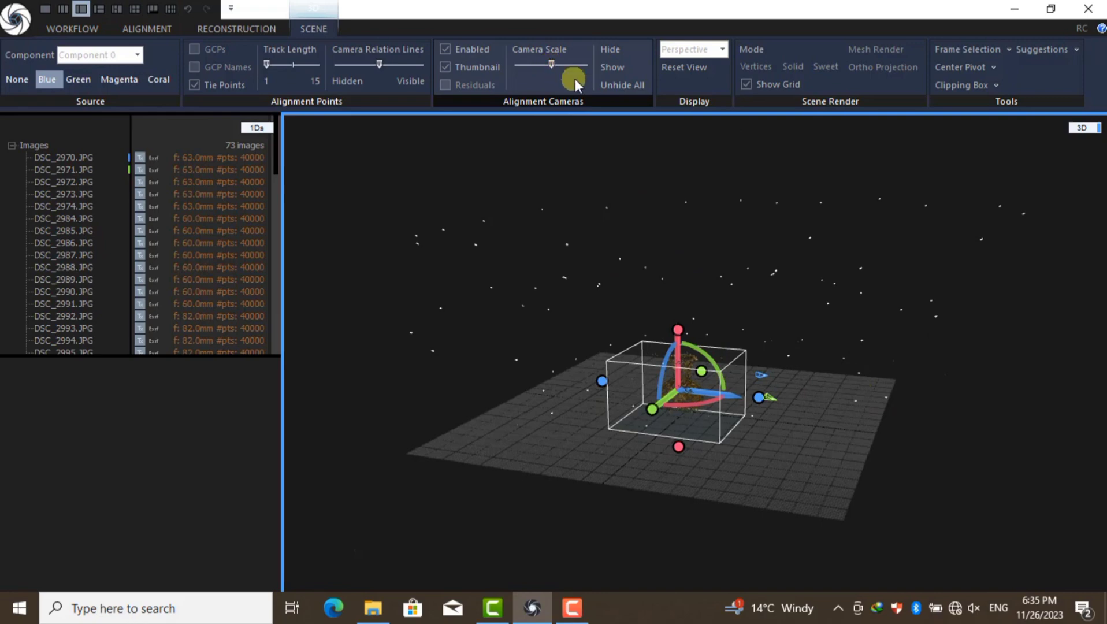
scroll(723, 414, up, 5)
scroll(652, 393, up, 3)
scroll(689, 381, up, 3)
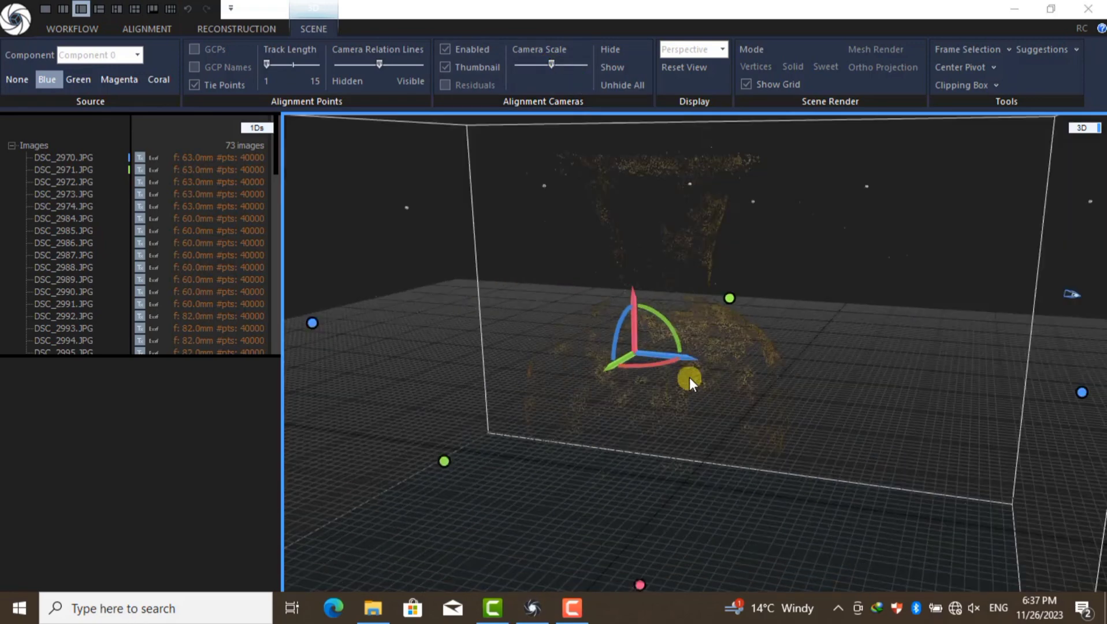
click(700, 51)
click(693, 156)
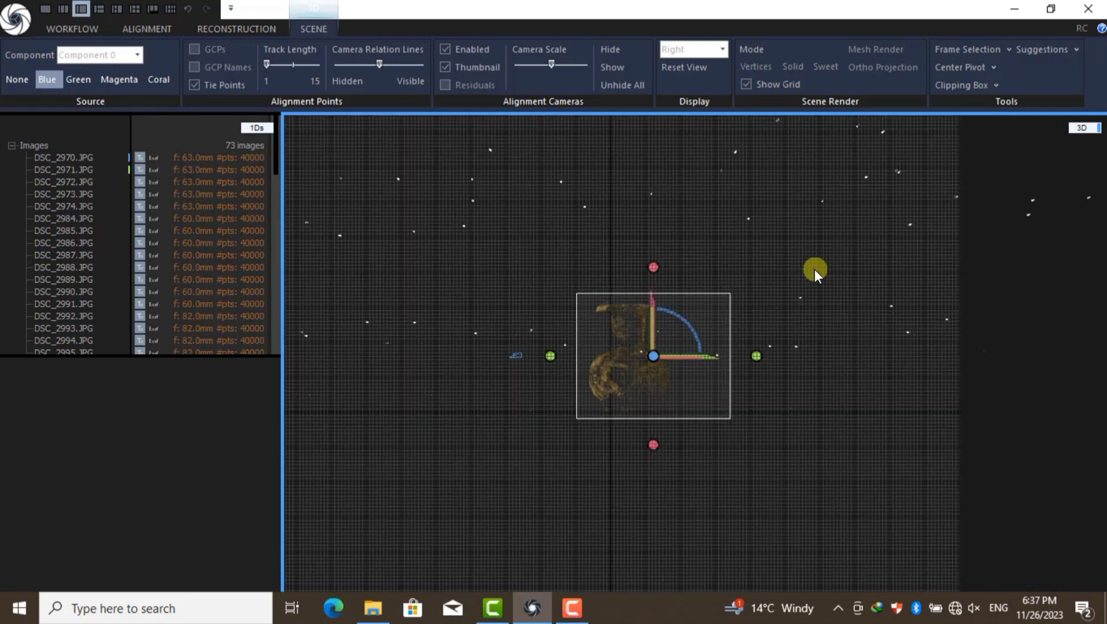
click(702, 50)
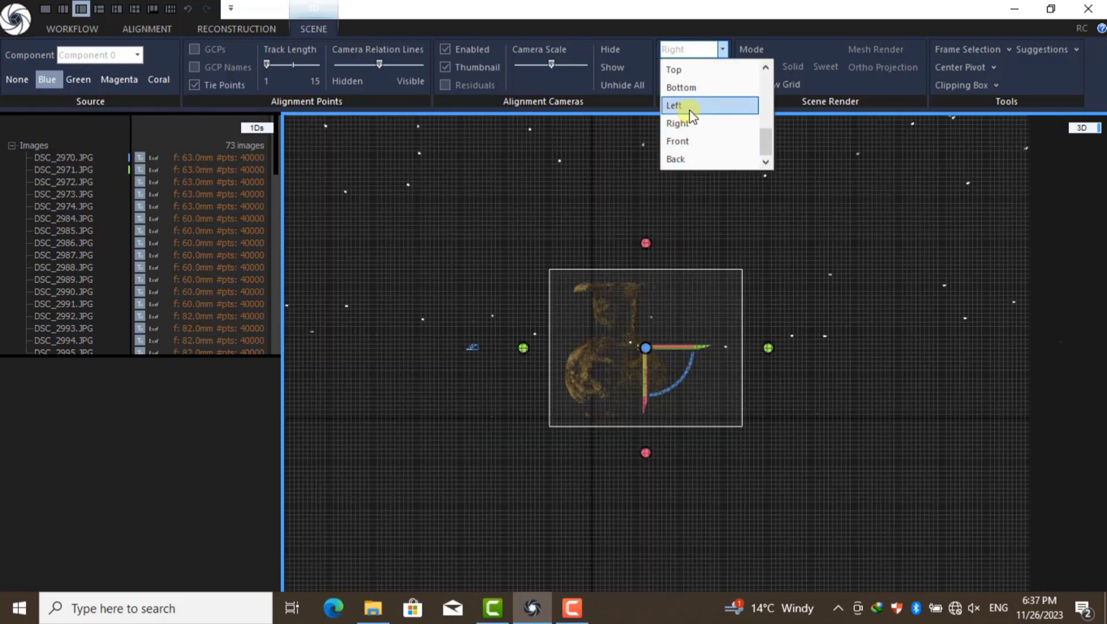
click(690, 109)
click(706, 49)
click(698, 139)
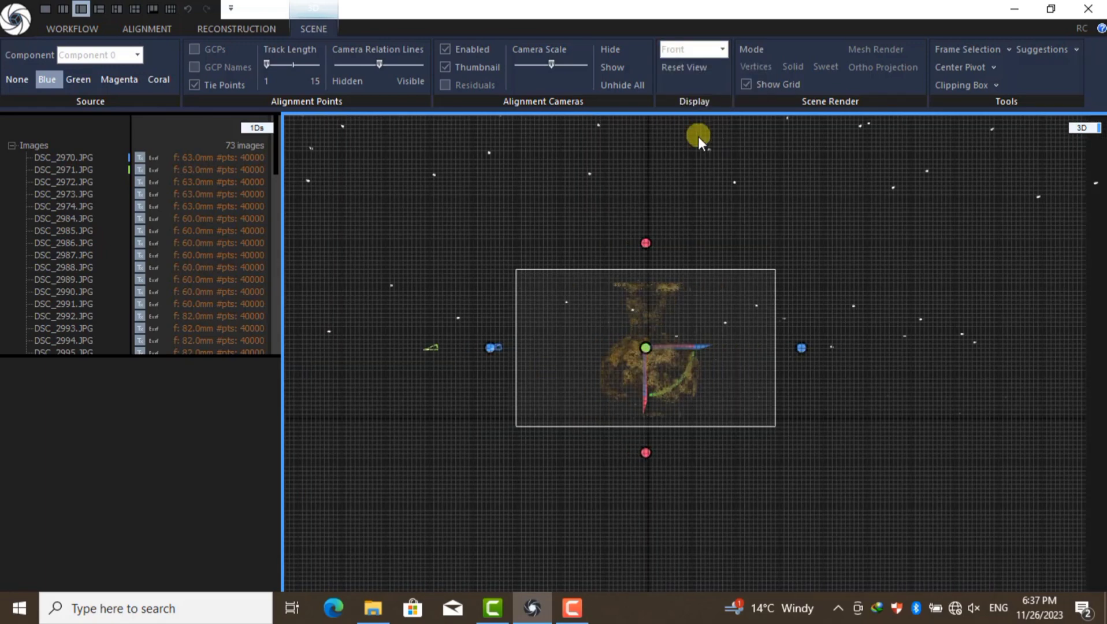
click(706, 49)
click(696, 158)
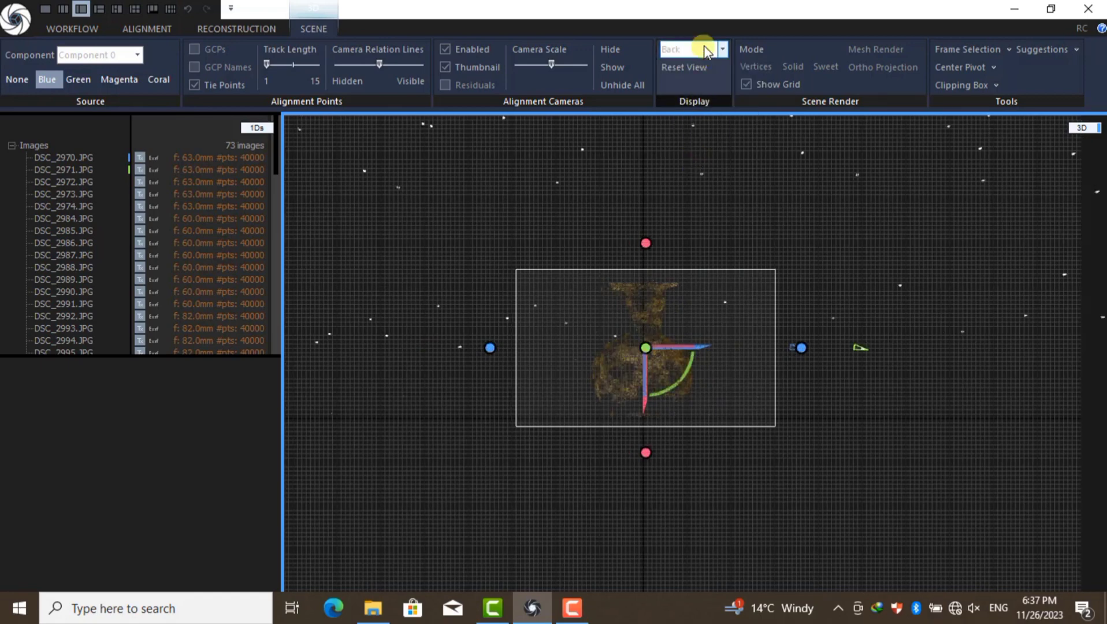
click(706, 51)
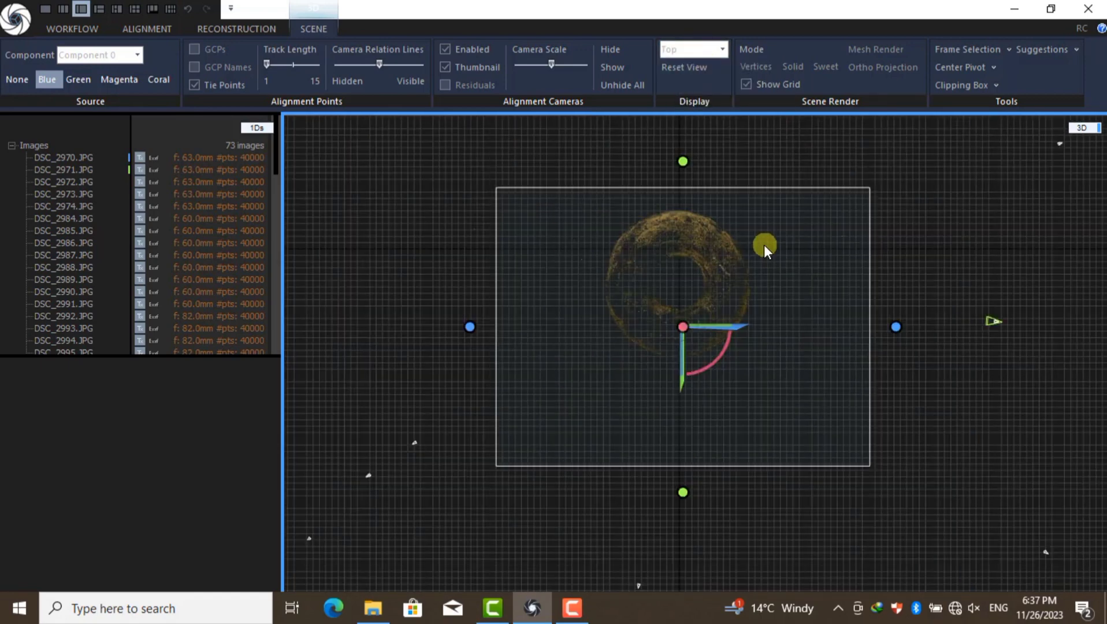
click(716, 50)
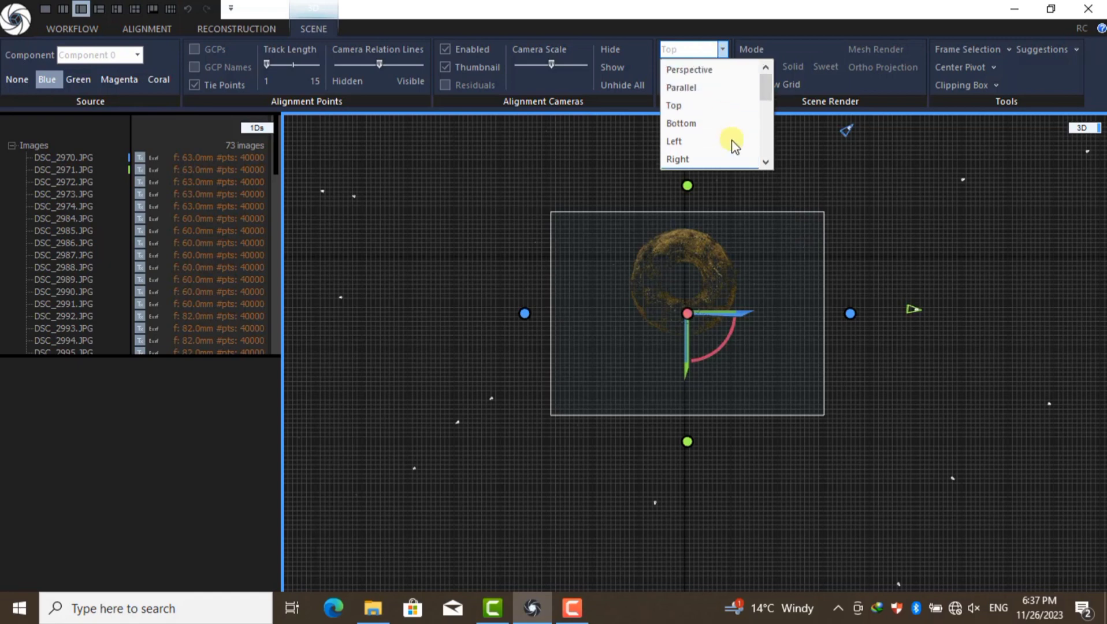
click(691, 69)
mouse_move(594, 303)
mouse_down()
mouse_move(635, 268)
mouse_move(695, 296)
mouse_up()
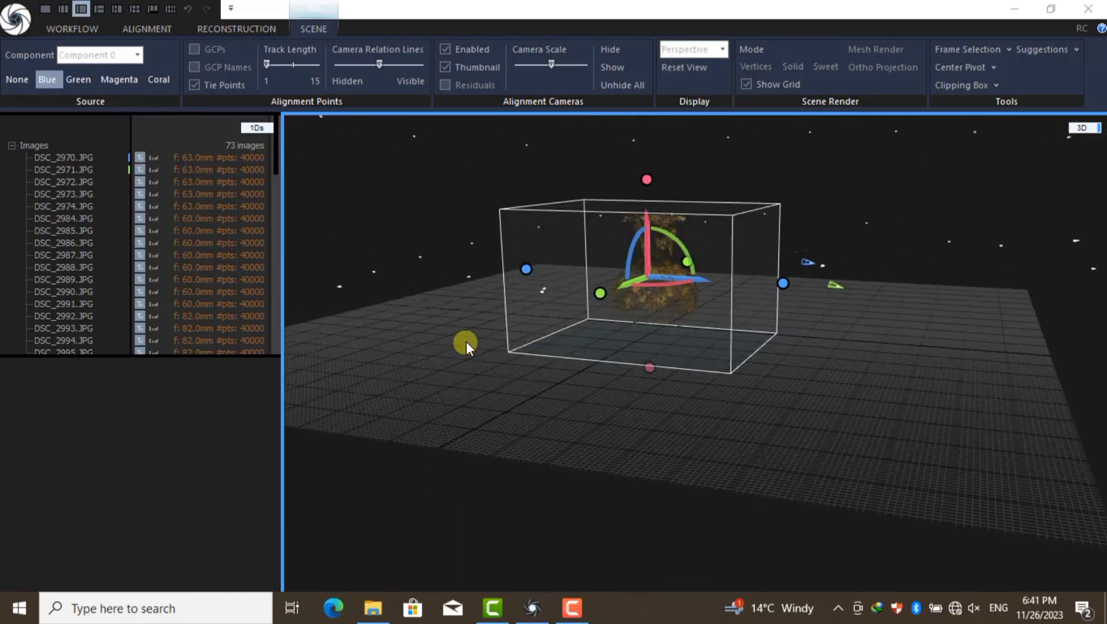
mouse_move(466, 341)
mouse_down()
mouse_move(516, 436)
mouse_move(734, 332)
mouse_move(784, 422)
mouse_move(434, 394)
mouse_move(828, 402)
mouse_move(687, 447)
mouse_move(758, 454)
mouse_up()
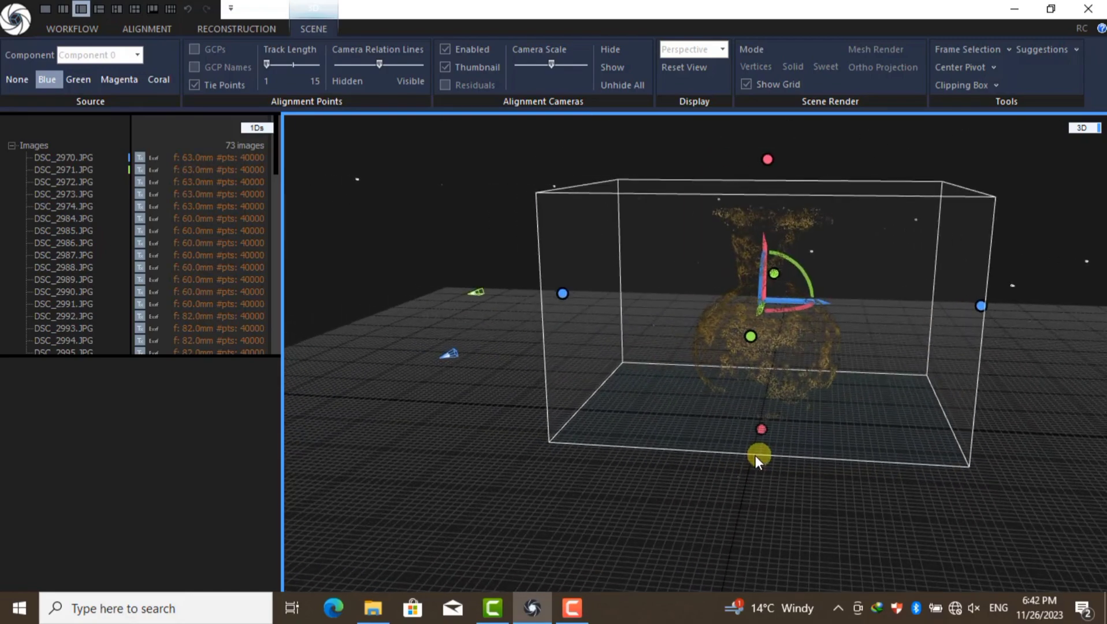
Build a low-detail Preview mesh of the vase from the Reconstruction tab.
click(242, 29)
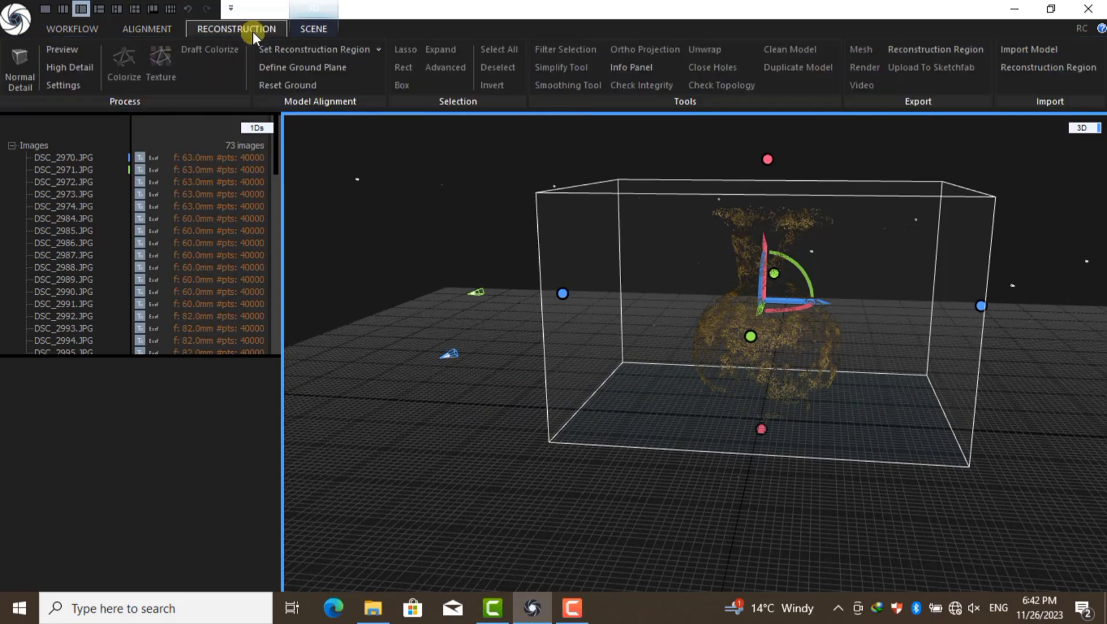
click(78, 55)
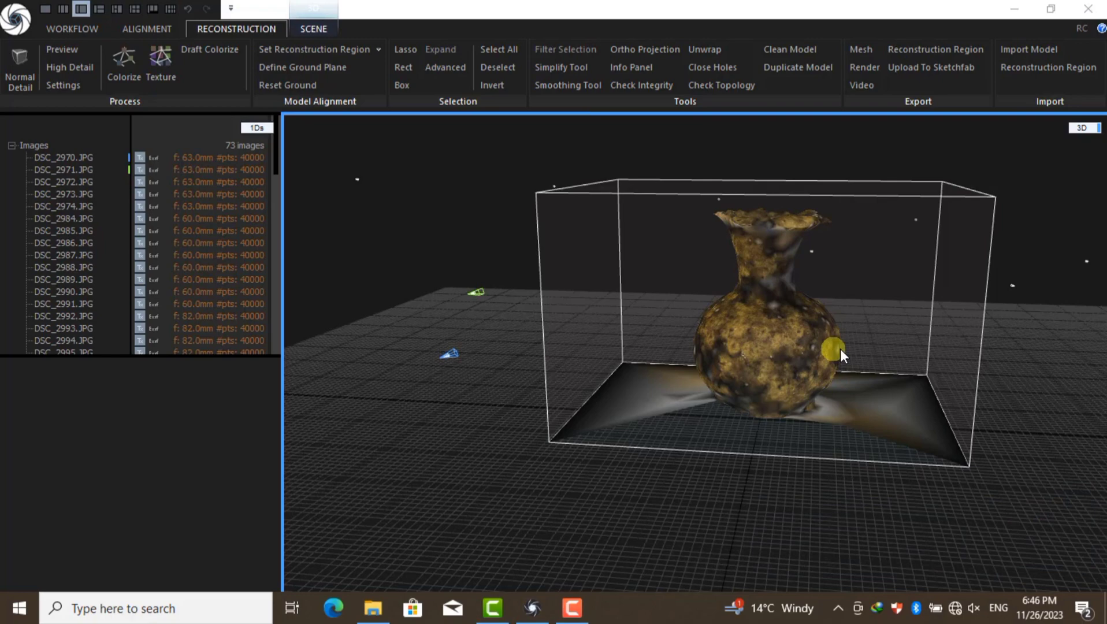
scroll(840, 349, up, 3)
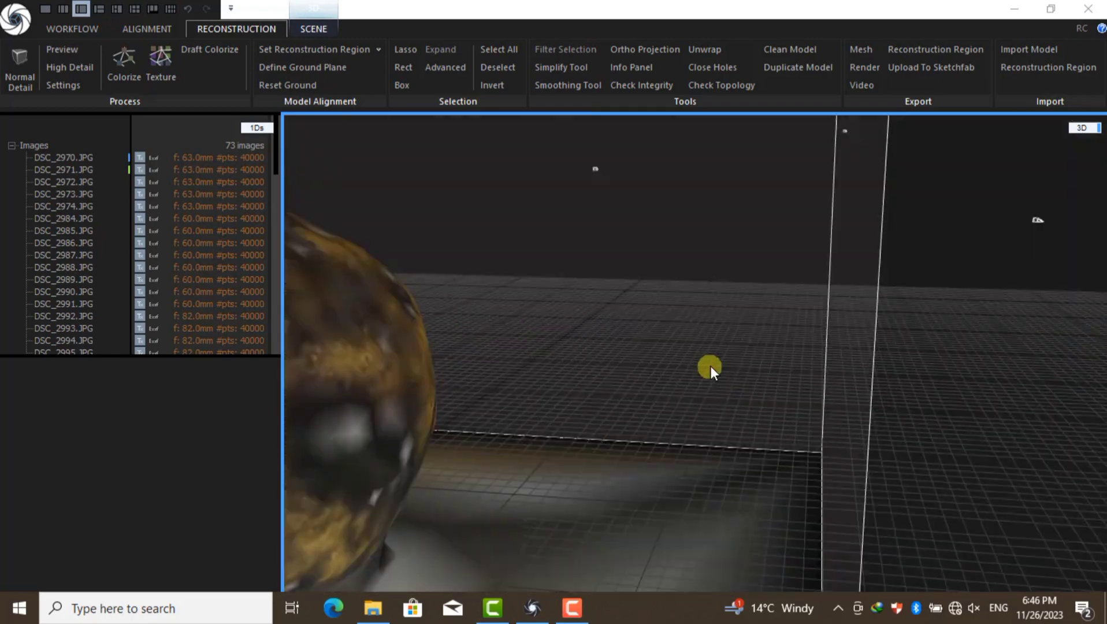
scroll(494, 369, down, 5)
scroll(494, 367, up, 5)
scroll(643, 360, up, 2)
View the whole preview mesh and colorize its vertices.
scroll(694, 310, up, 2)
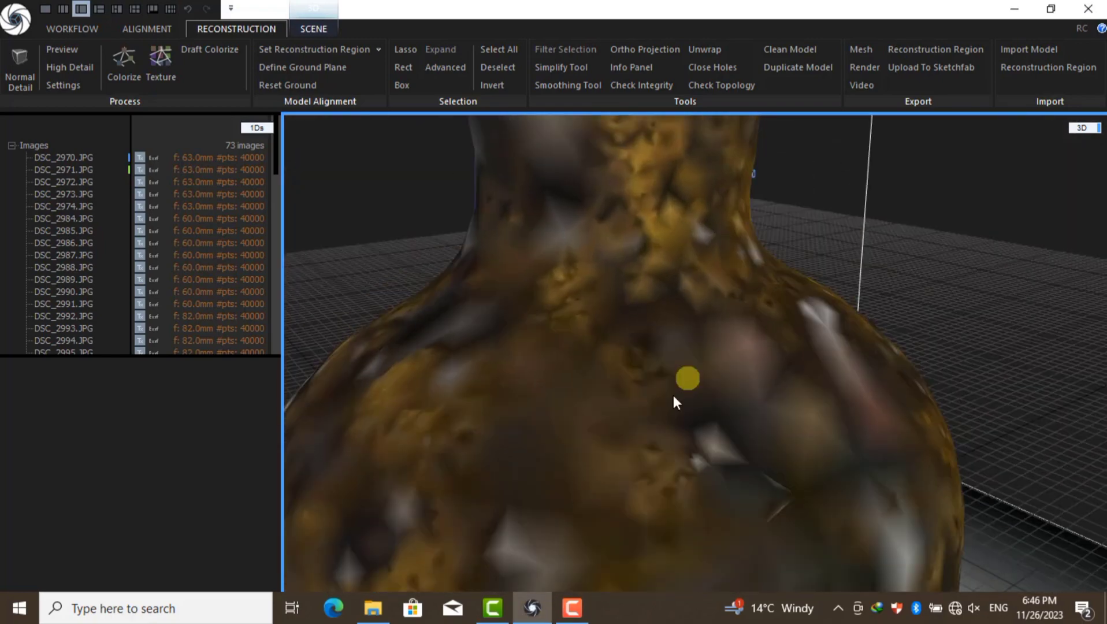
scroll(673, 395, up, 2)
scroll(691, 432, down, 5)
mouse_move(726, 459)
mouse_down()
mouse_move(740, 338)
mouse_move(388, 355)
mouse_move(733, 376)
mouse_move(726, 368)
mouse_move(743, 382)
mouse_move(875, 372)
mouse_move(819, 378)
mouse_move(812, 393)
mouse_move(388, 263)
mouse_up()
click(127, 81)
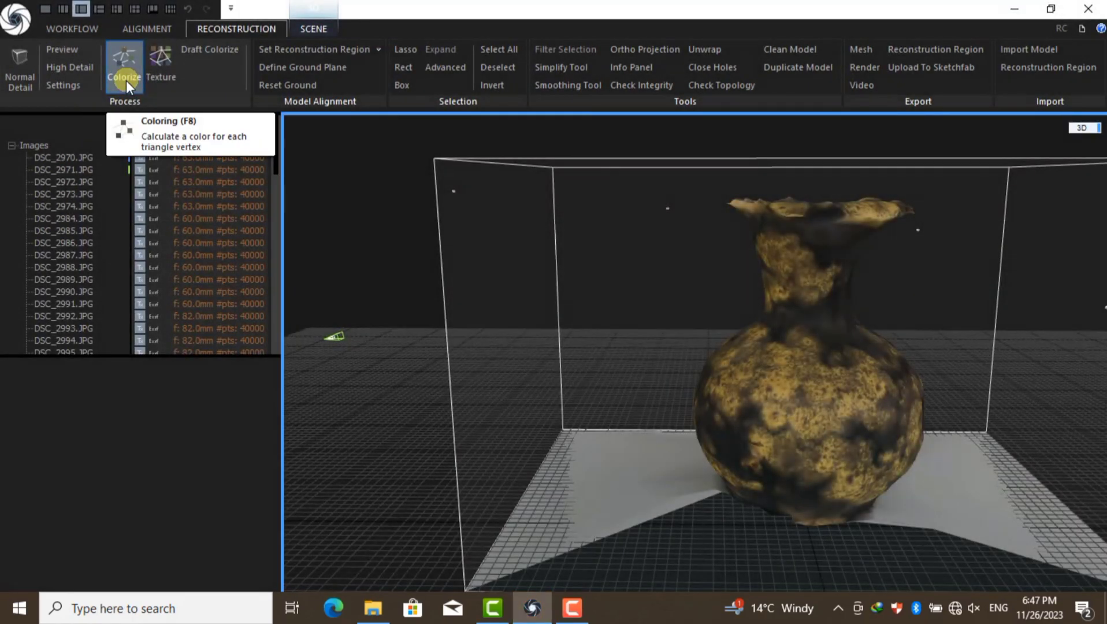
Zoom and orbit around the colorized vase for a close-up and side view.
scroll(606, 356, down, 2)
scroll(647, 384, up, 5)
mouse_move(648, 384)
mouse_down()
mouse_move(630, 366)
mouse_move(682, 379)
mouse_move(929, 375)
mouse_move(925, 460)
mouse_up()
scroll(924, 460, down, 5)
mouse_move(849, 346)
mouse_down()
mouse_move(718, 377)
mouse_move(846, 383)
mouse_move(815, 407)
mouse_move(907, 401)
mouse_move(802, 403)
mouse_move(715, 370)
mouse_move(800, 326)
mouse_up()
scroll(761, 329, up, 3)
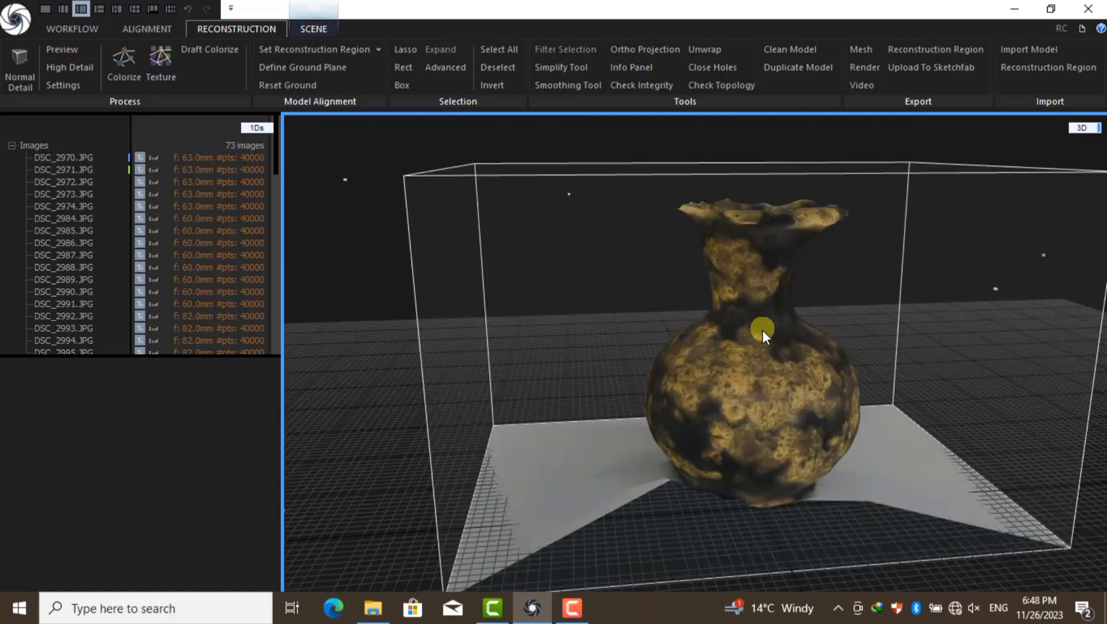
scroll(691, 389, up, 3)
Texture the vase mesh and orbit around the textured model from higher up.
click(162, 77)
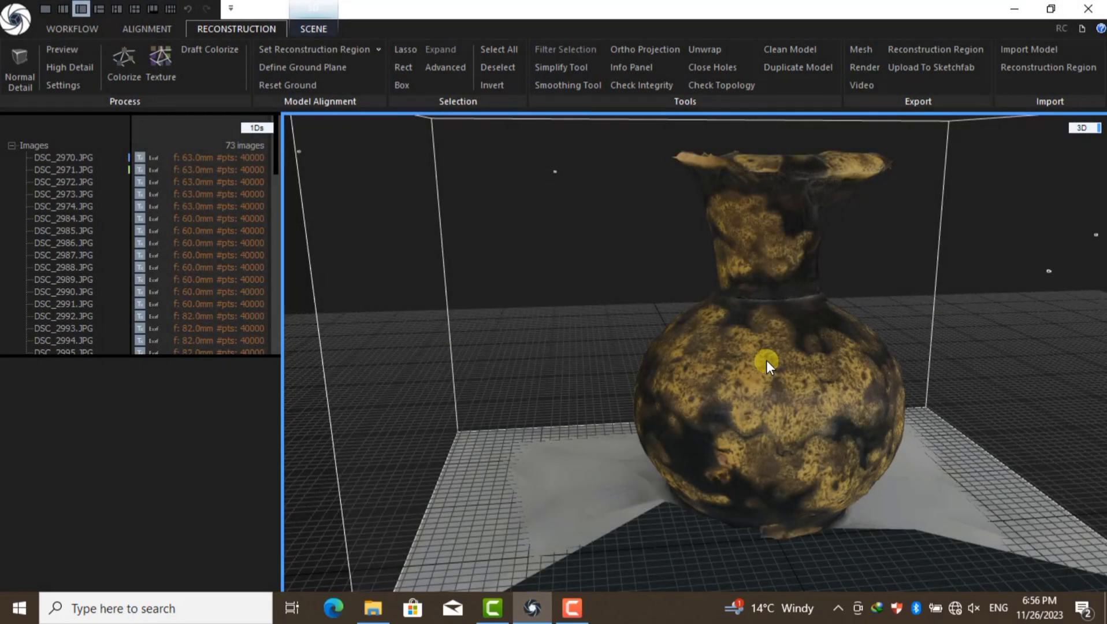
mouse_move(955, 379)
mouse_down()
mouse_move(751, 384)
mouse_move(657, 370)
mouse_move(788, 294)
mouse_move(746, 398)
mouse_move(741, 318)
mouse_move(685, 345)
mouse_move(929, 306)
mouse_move(638, 335)
mouse_move(664, 283)
mouse_move(690, 341)
mouse_move(833, 294)
mouse_move(717, 345)
mouse_move(762, 323)
mouse_move(848, 343)
mouse_move(634, 321)
mouse_move(652, 331)
mouse_up()
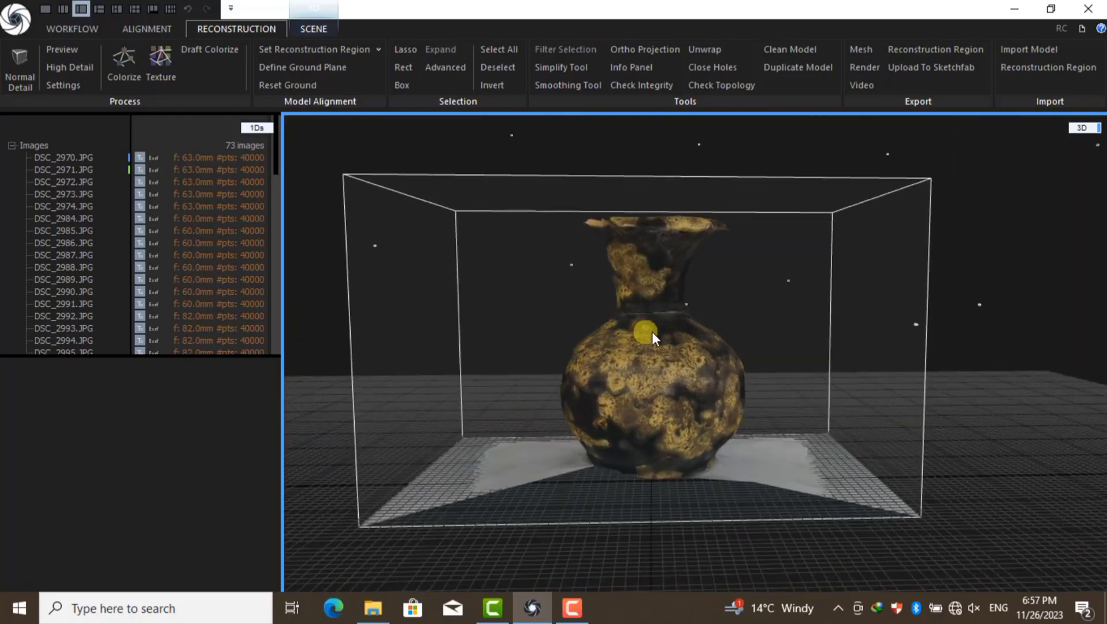
mouse_move(732, 331)
mouse_down()
mouse_move(783, 356)
mouse_move(667, 355)
mouse_move(546, 294)
mouse_move(623, 210)
mouse_up()
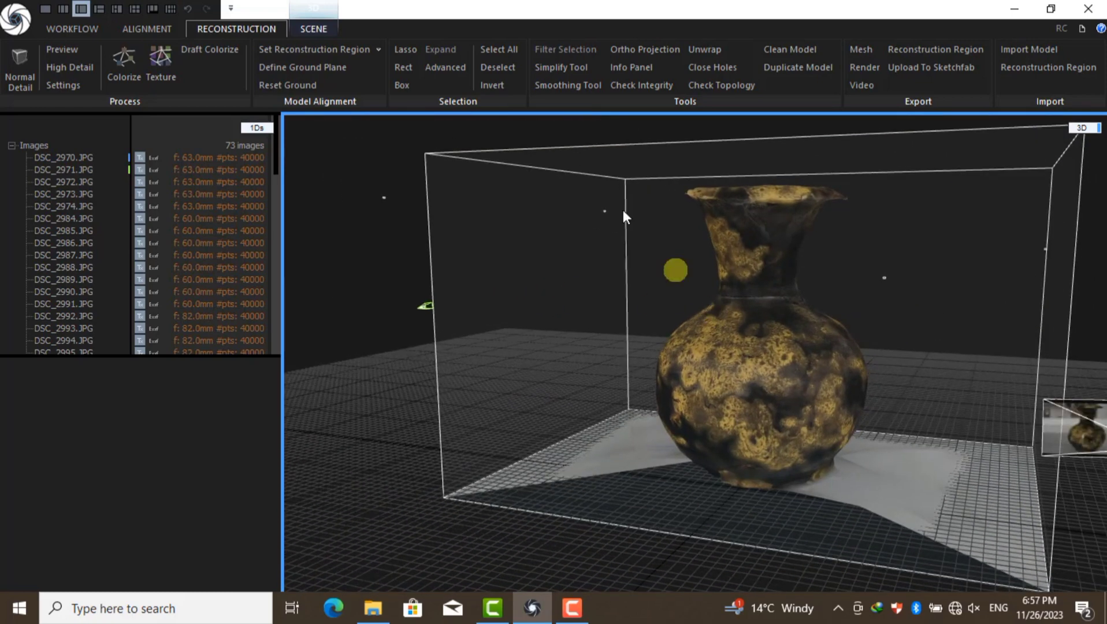
Open the Scene tab display options and orbit the textured vase to a new angle.
click(323, 29)
click(541, 64)
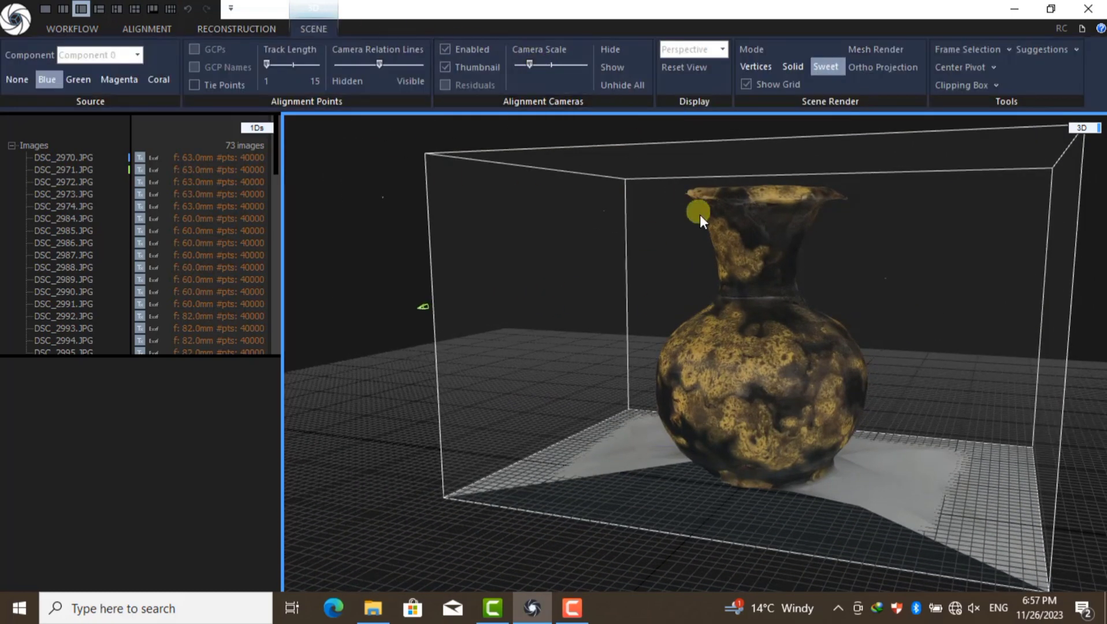
mouse_move(700, 214)
mouse_down()
mouse_move(670, 233)
mouse_move(779, 337)
mouse_move(727, 394)
mouse_move(743, 206)
mouse_move(643, 205)
mouse_move(653, 375)
mouse_move(523, 340)
mouse_move(751, 367)
mouse_move(592, 333)
mouse_move(697, 343)
mouse_up()
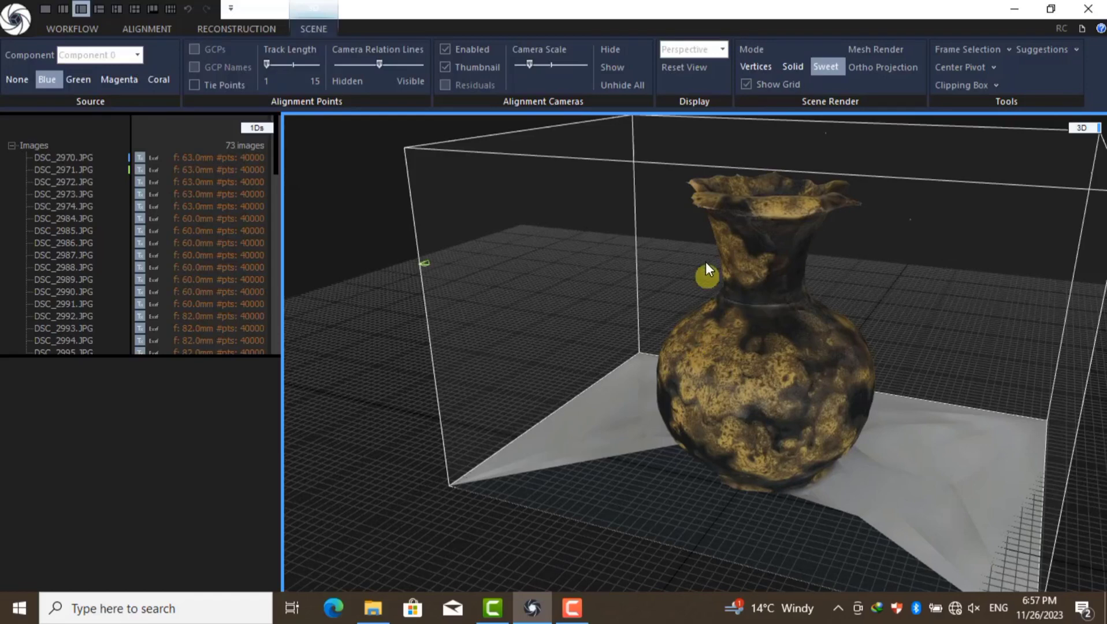